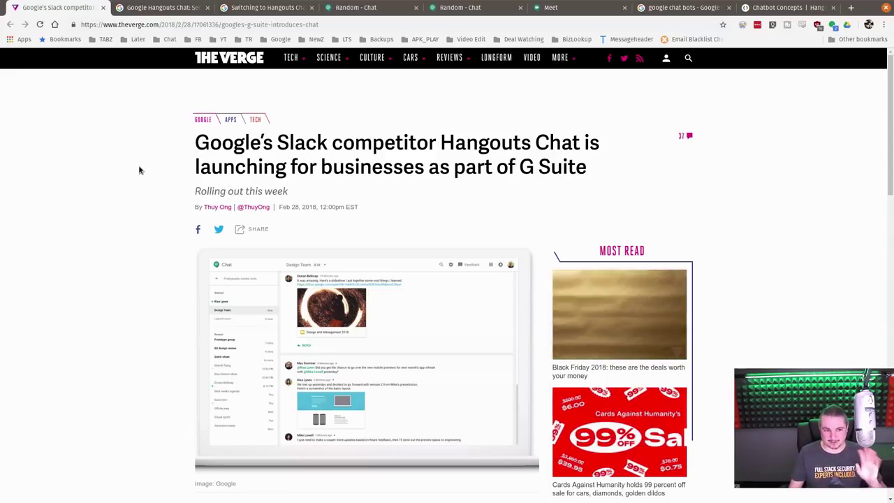
Step: Review the Hangouts Chat product page and the Slack versus Hangouts Chat differences table in the G Suite Learning Center
key(ctrl+Tab)
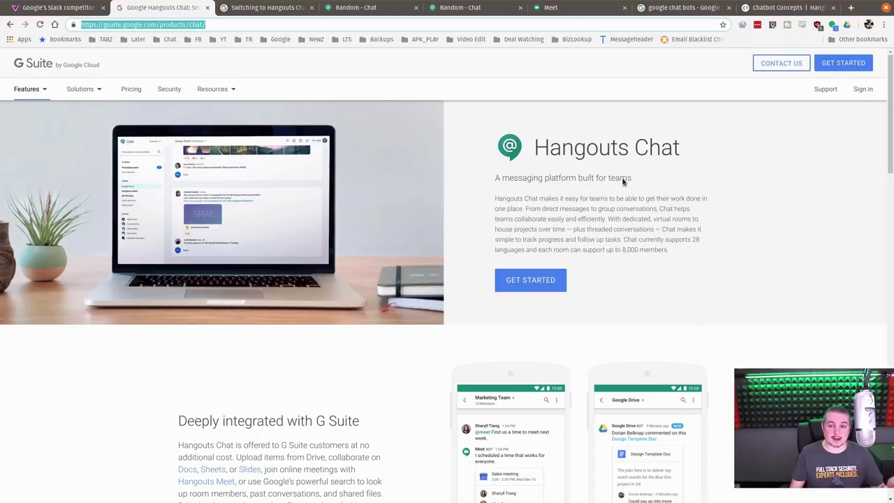
drag(535, 147, 692, 158)
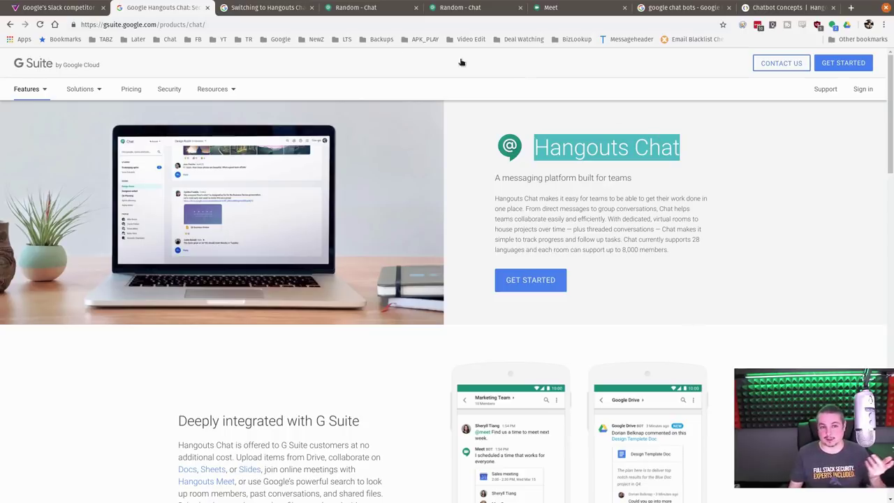
click(277, 11)
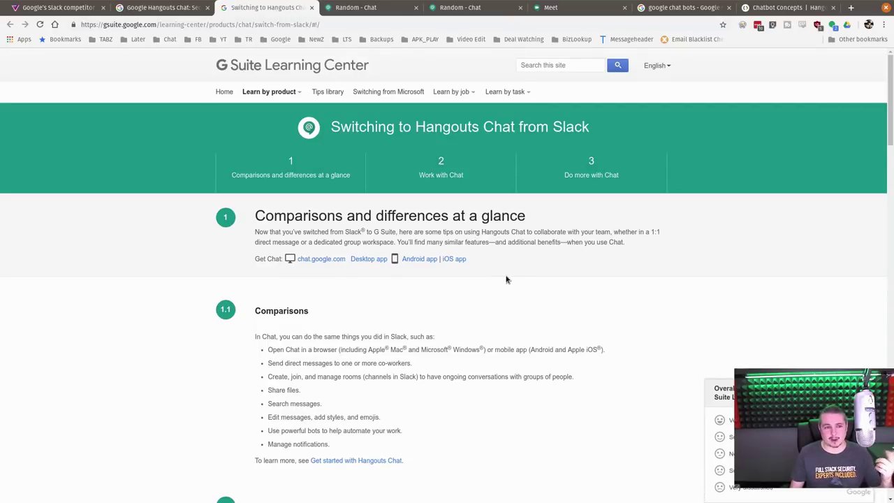
scroll(506, 279, down, 5)
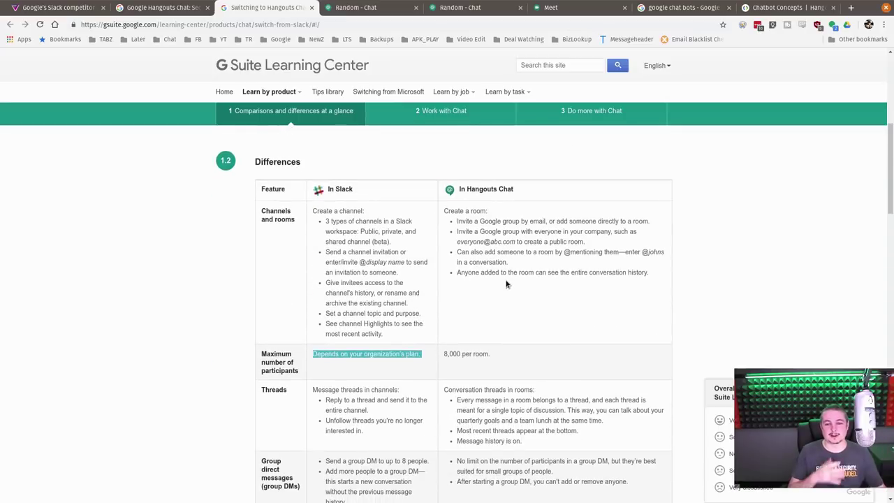
scroll(506, 283, down, 3)
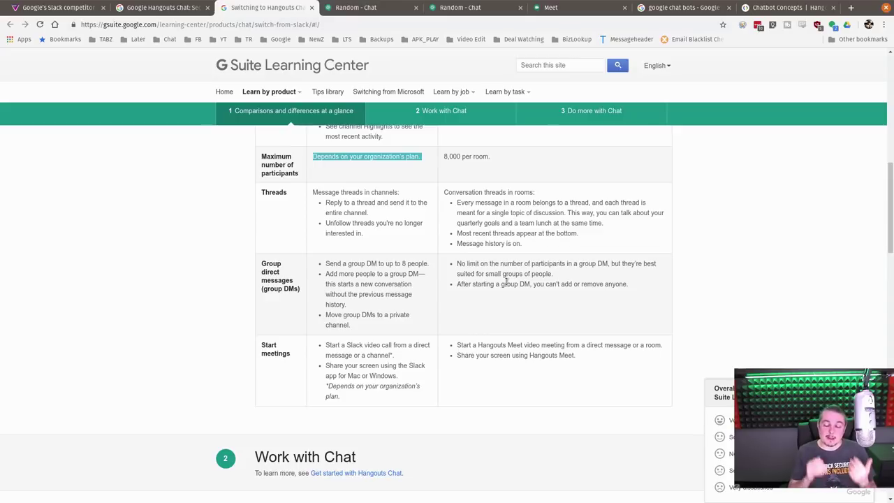
Step: Switch to Hangouts Chat and examine the Random room's threads, images and bot posts back to the room's creation
click(377, 8)
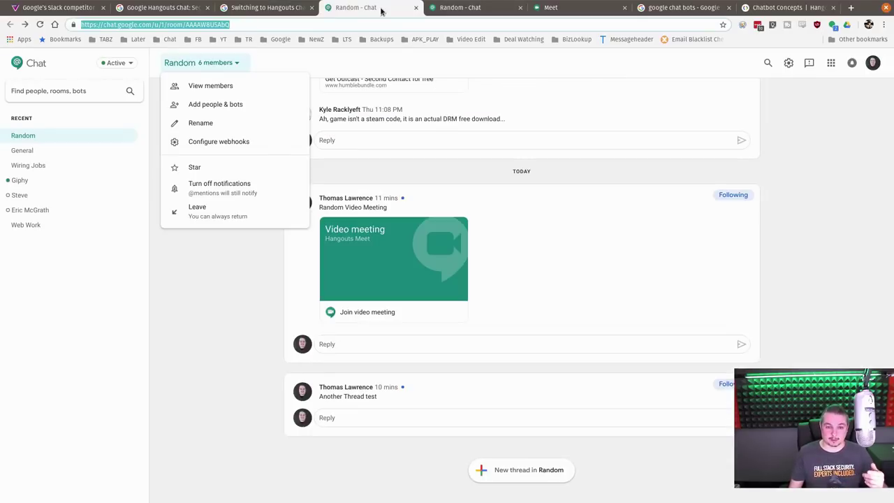
click(223, 321)
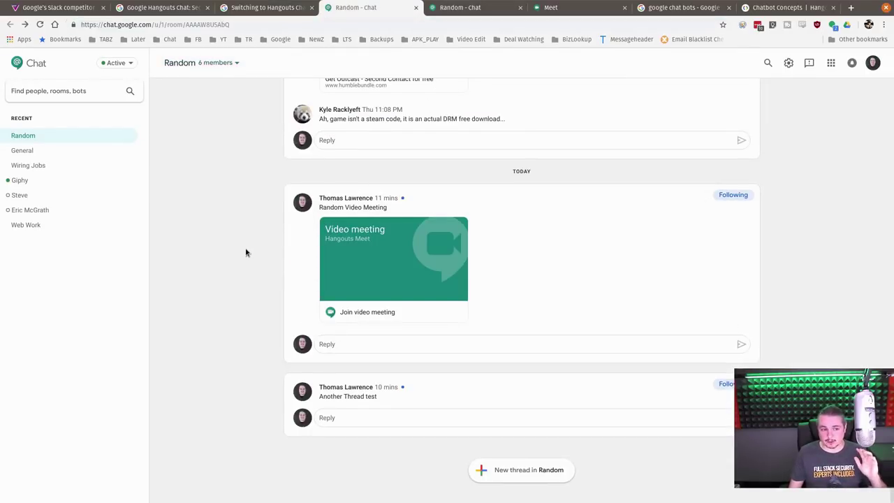
scroll(604, 286, up, 4)
scroll(603, 286, down, 3)
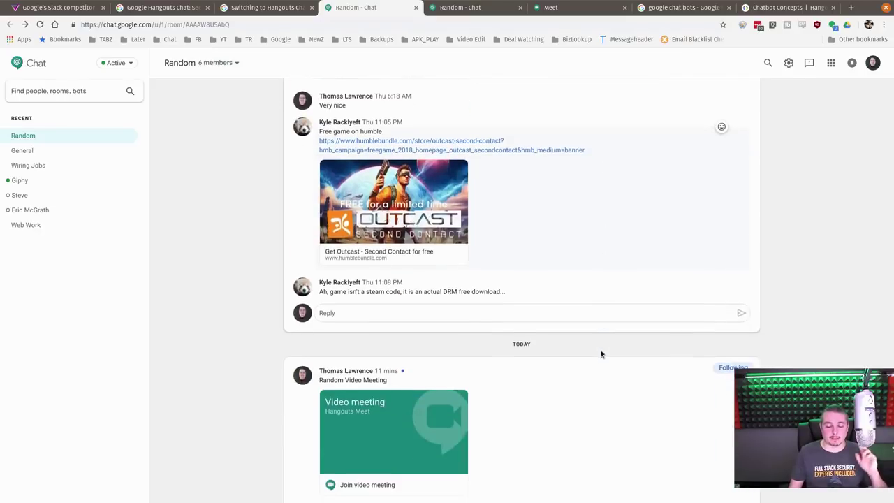
scroll(599, 358, up, 15)
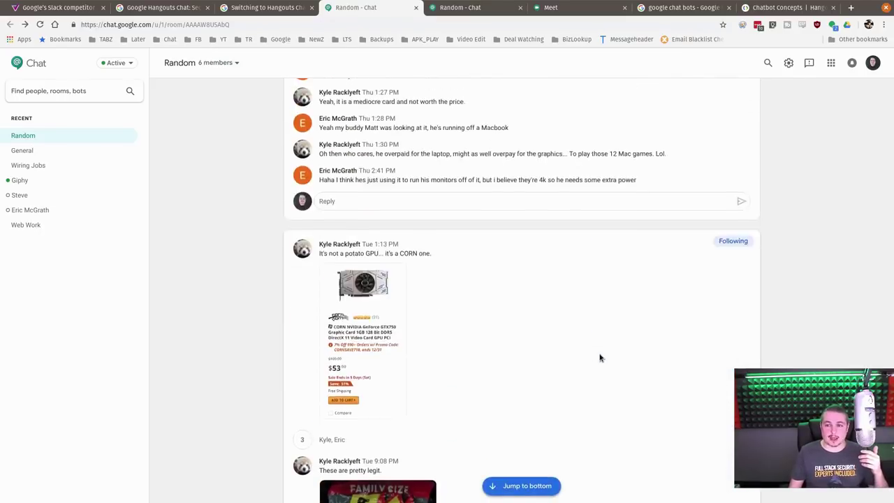
scroll(766, 340, up, 10)
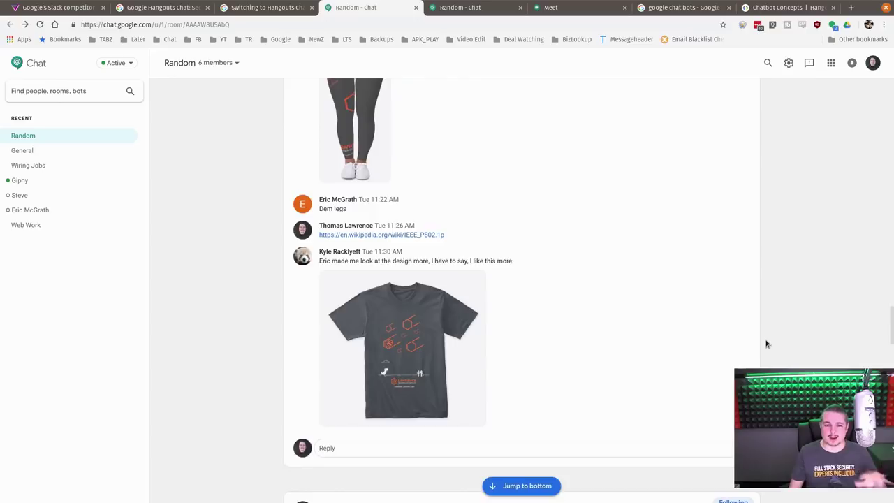
scroll(765, 343, up, 10)
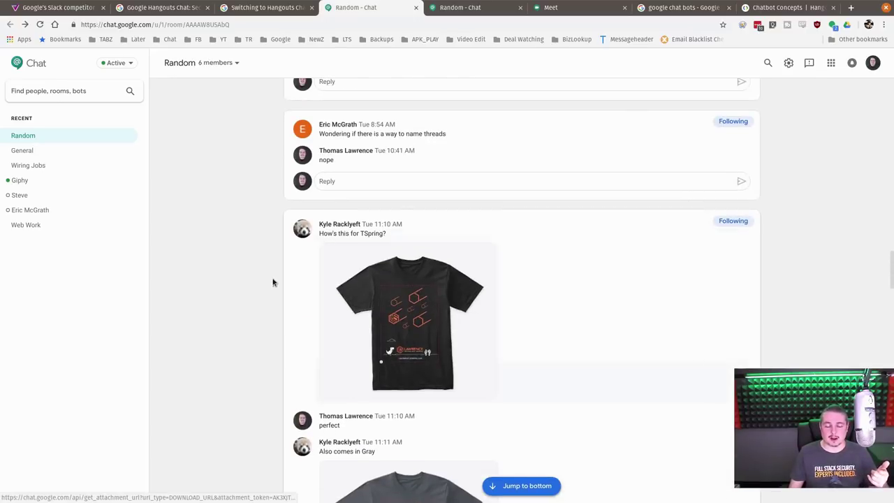
scroll(273, 282, up, 5)
scroll(273, 282, up, 10)
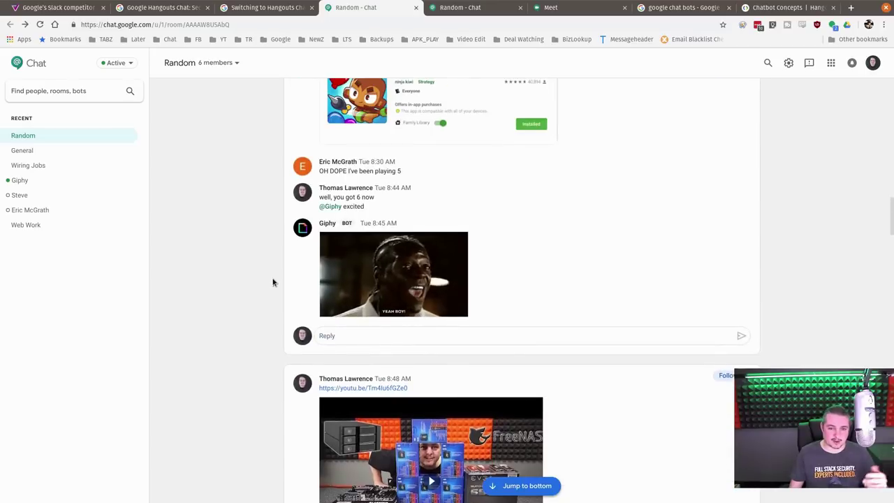
scroll(273, 283, up, 4)
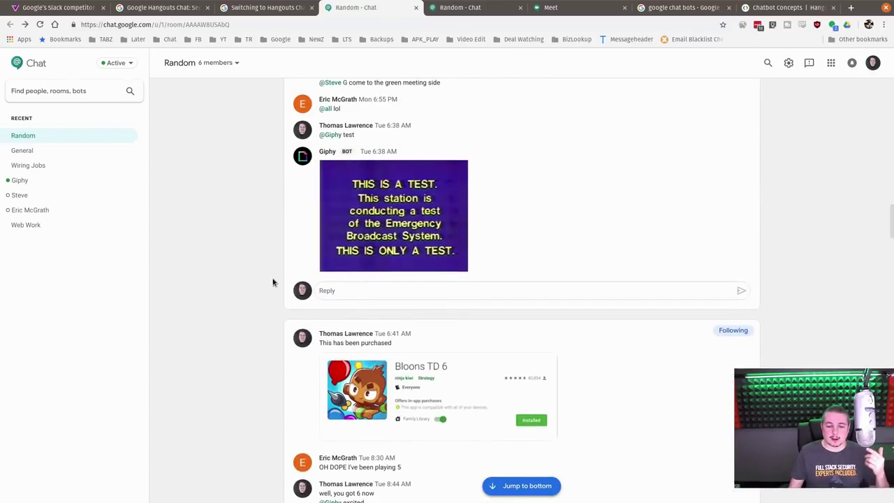
scroll(273, 282, down, 5)
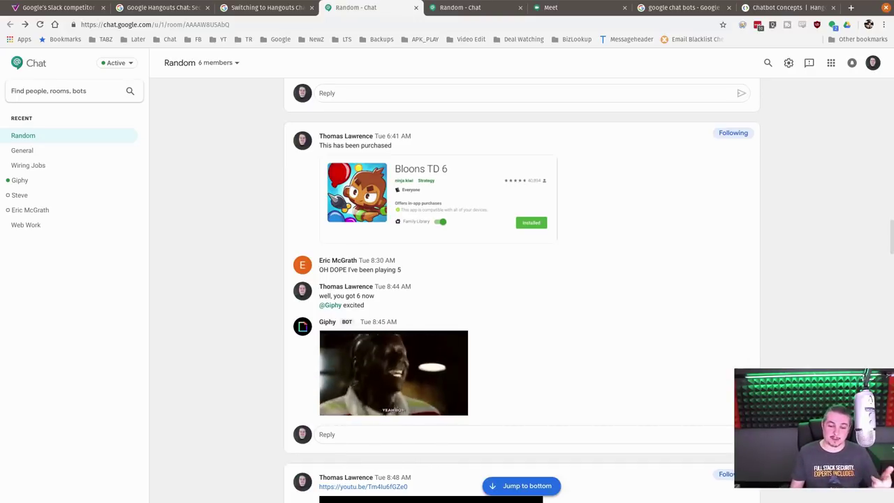
scroll(523, 291, up, 15)
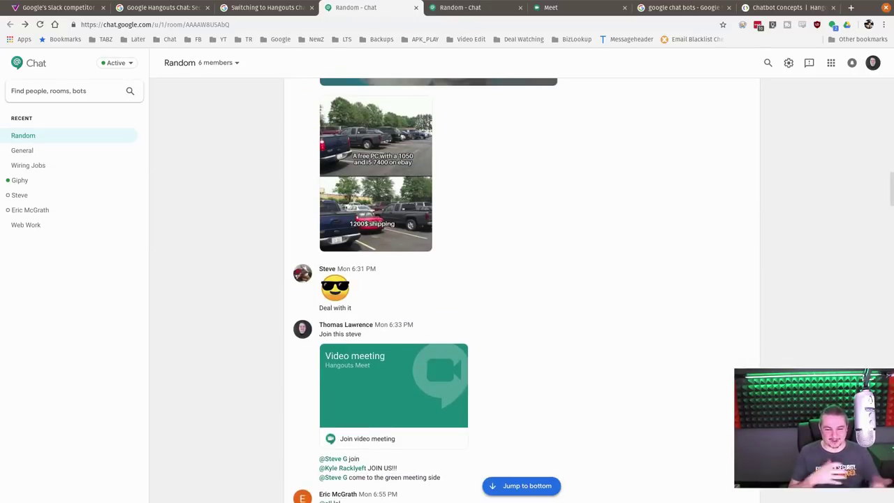
scroll(523, 290, up, 6)
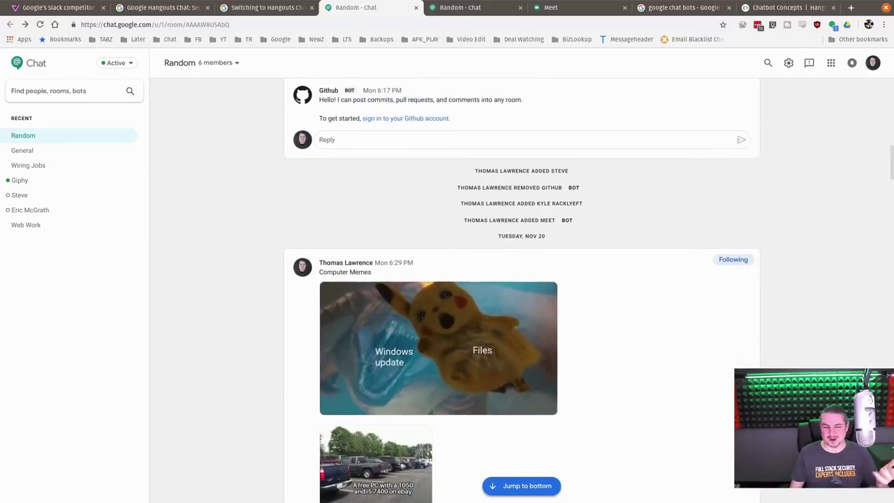
scroll(523, 291, up, 12)
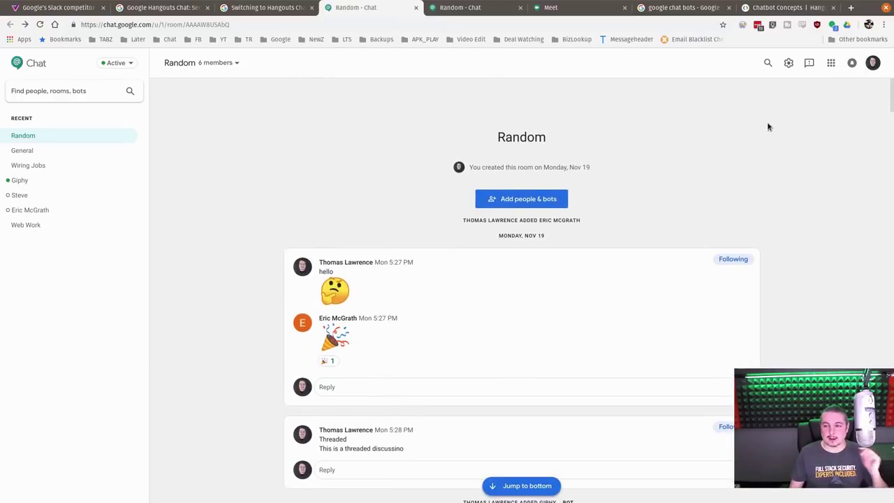
Step: Search the Random room for posts filtered by the Giphy bot, look through them and clear the filter
click(768, 64)
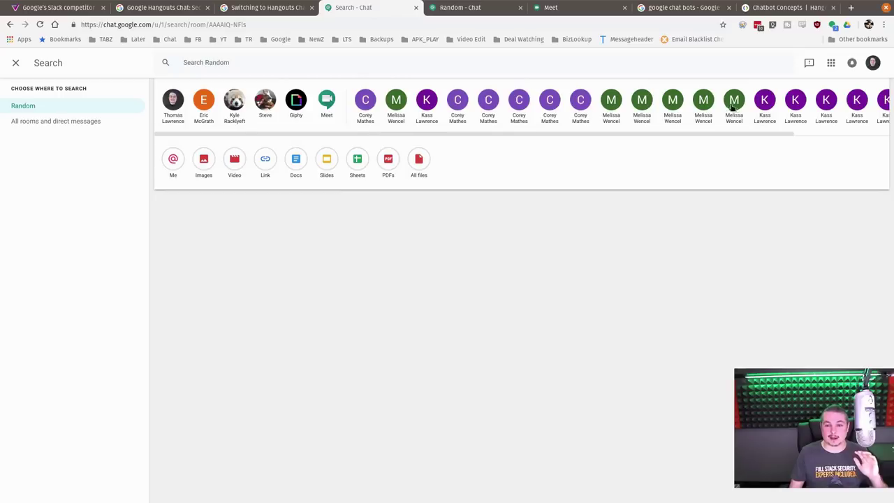
click(297, 101)
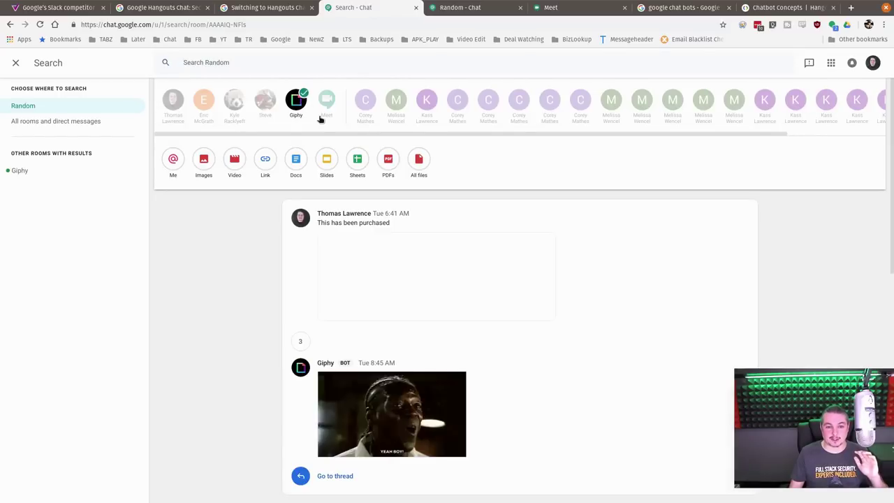
scroll(529, 302, down, 2)
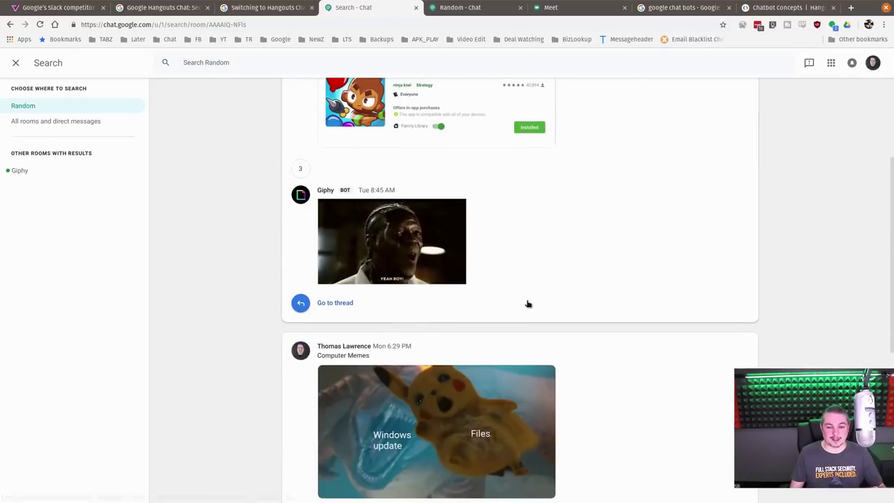
scroll(527, 303, up, 2)
click(298, 101)
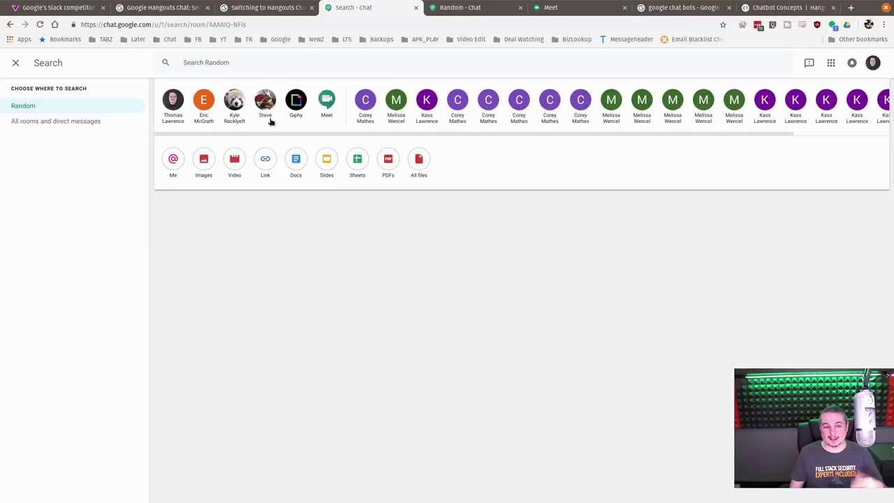
Step: Try the Me and Images filters in the Random room's search, clear them and close the search
click(172, 160)
click(171, 164)
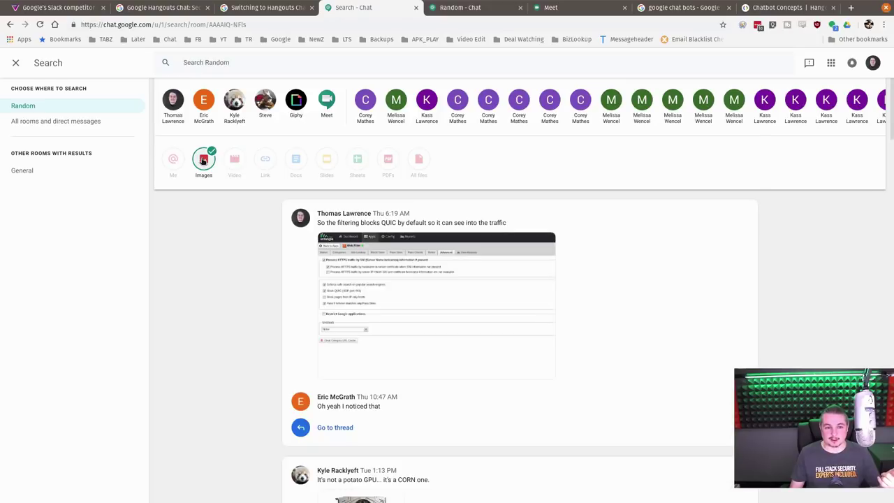
click(202, 160)
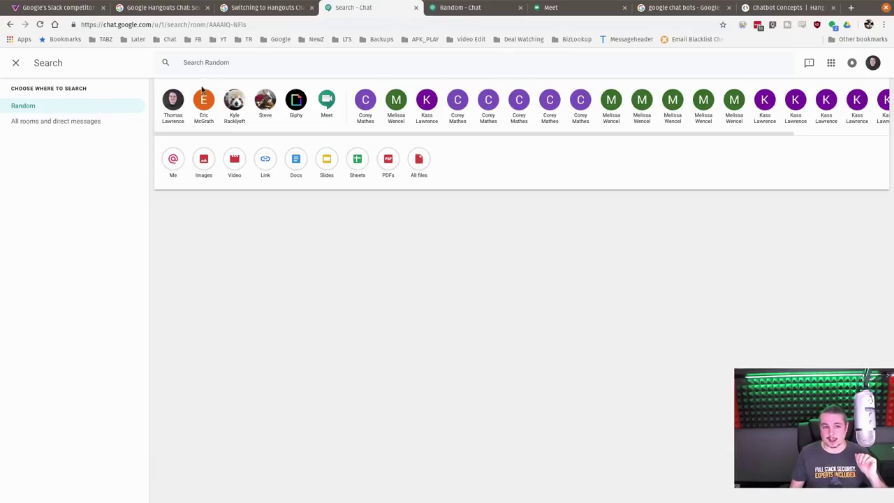
click(15, 62)
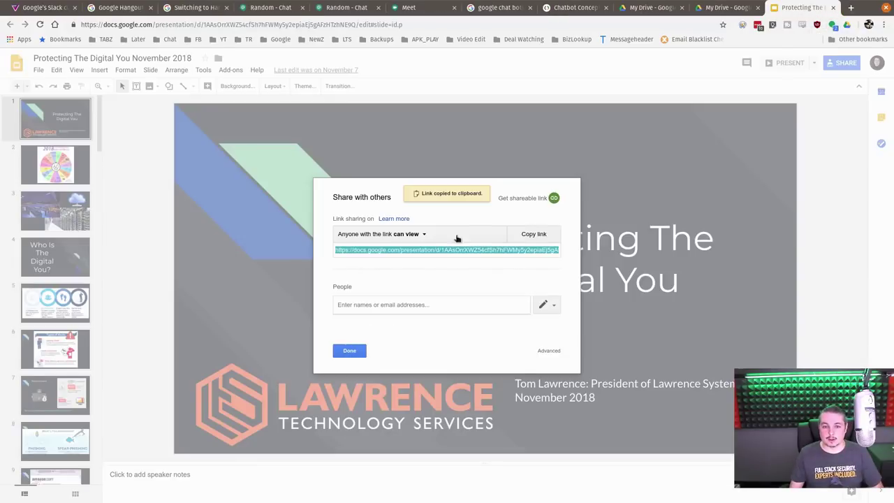
Step: Copy the shareable link of the Protecting The Digital You November 2018 presentation and post it as a new thread in the Random room
click(536, 242)
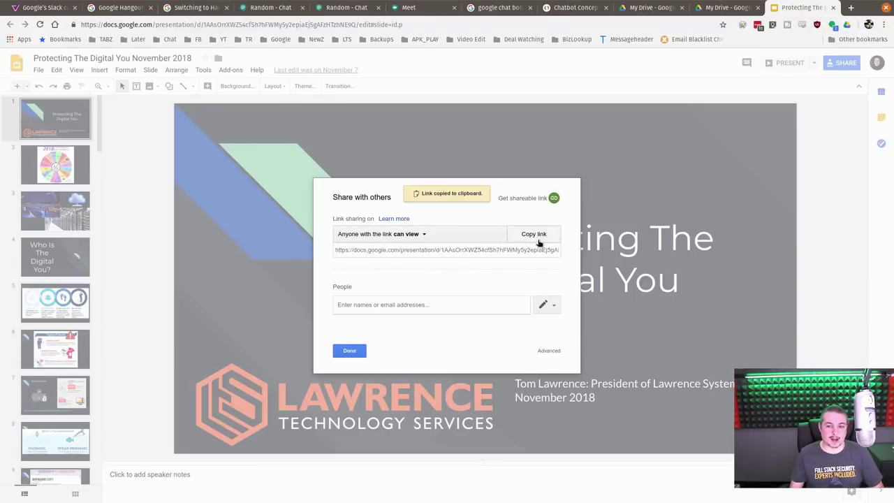
click(334, 7)
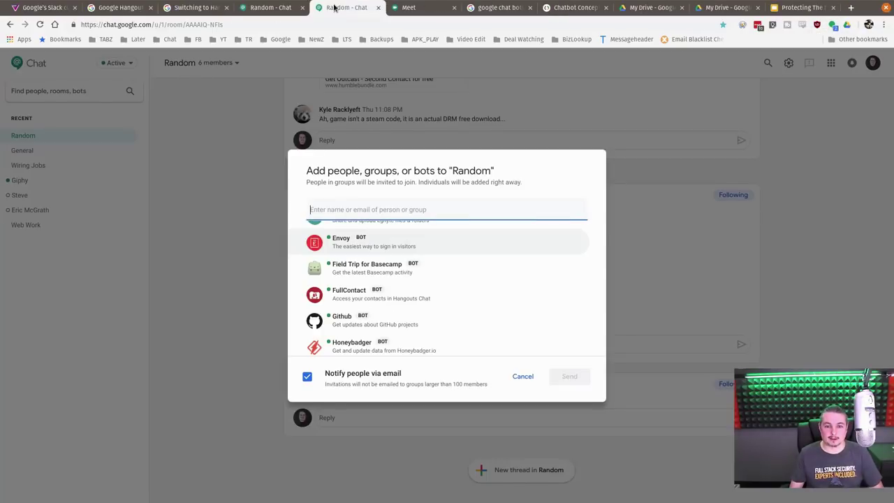
click(220, 89)
click(549, 468)
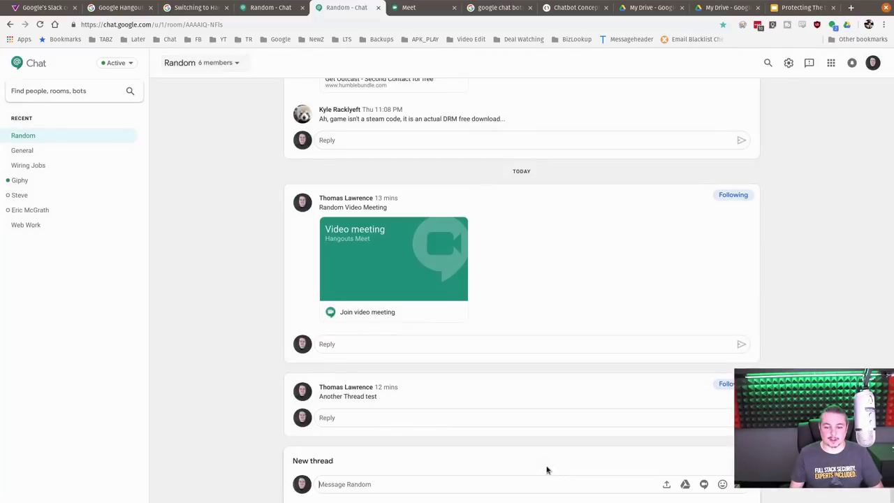
key(ctrl+v)
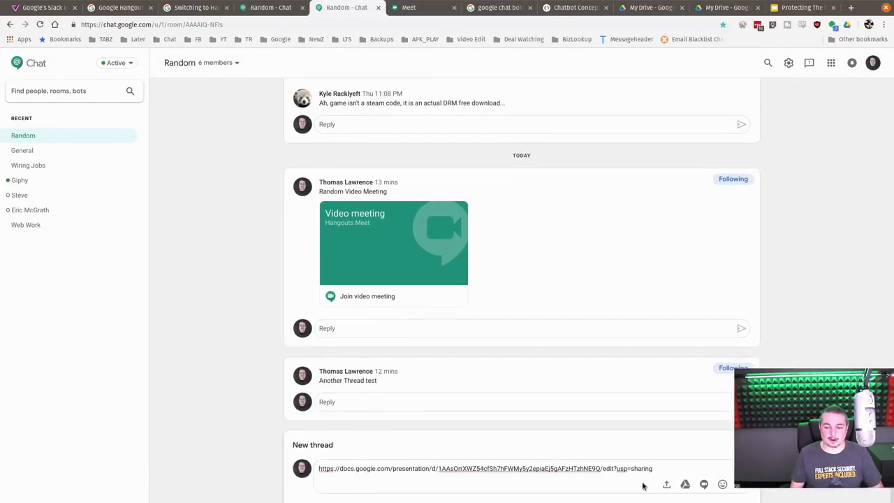
click(733, 486)
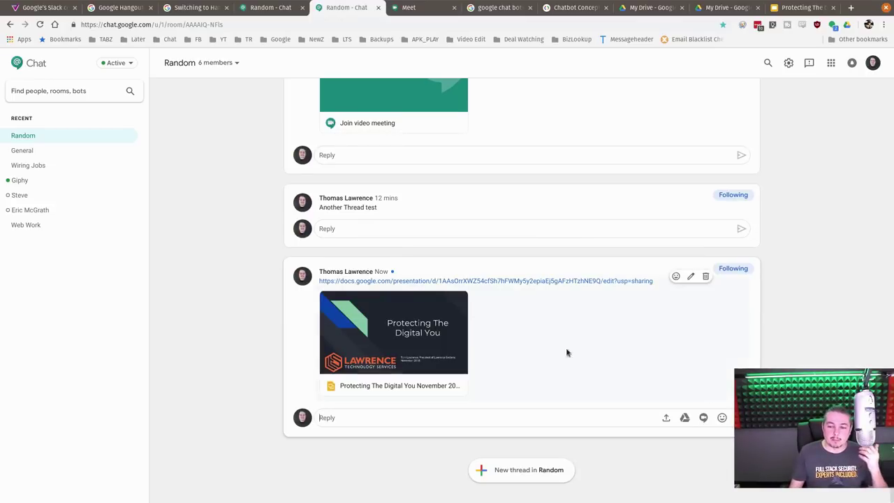
click(692, 279)
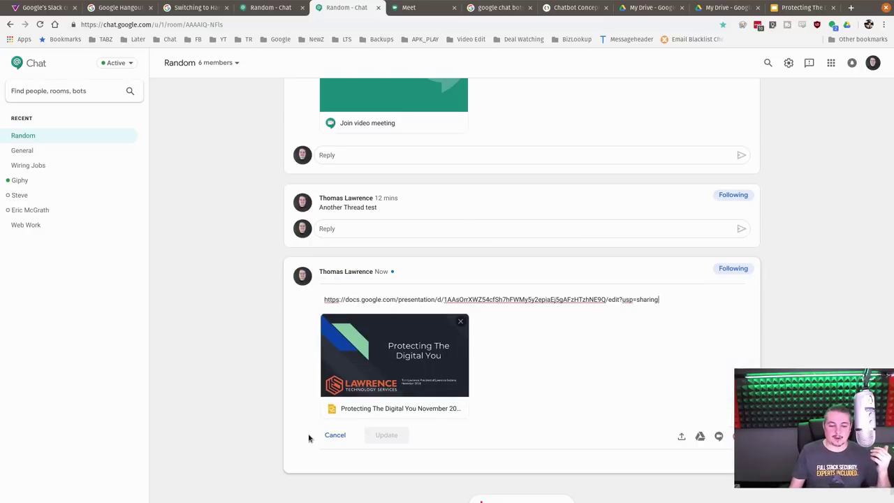
click(333, 438)
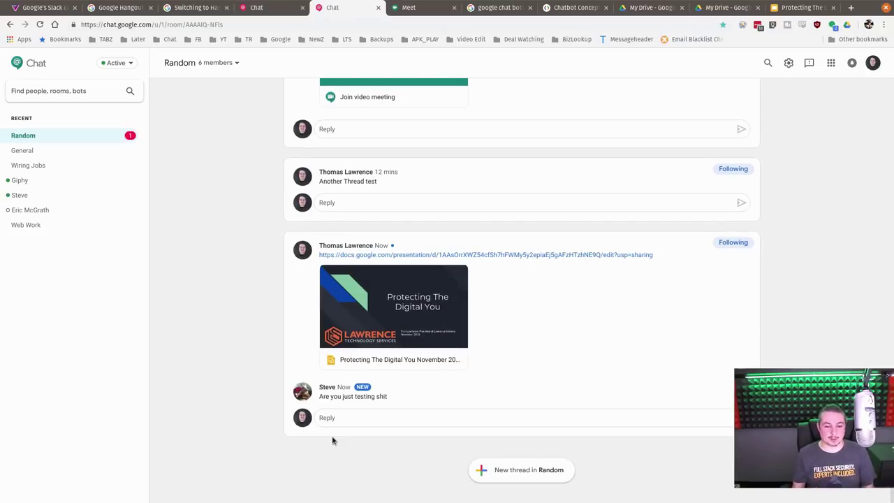
Step: Reply "yes I am testing shit" in the thread containing the presentation link
click(426, 423)
text(yes)
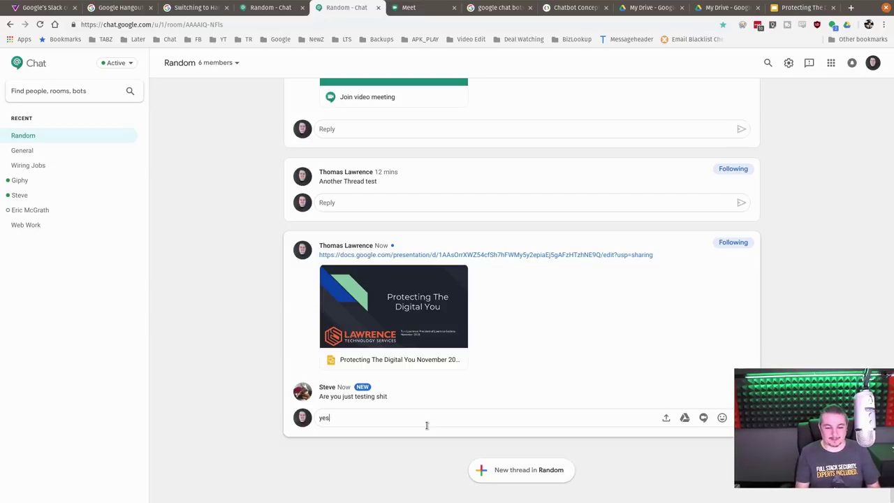
text( I am test)
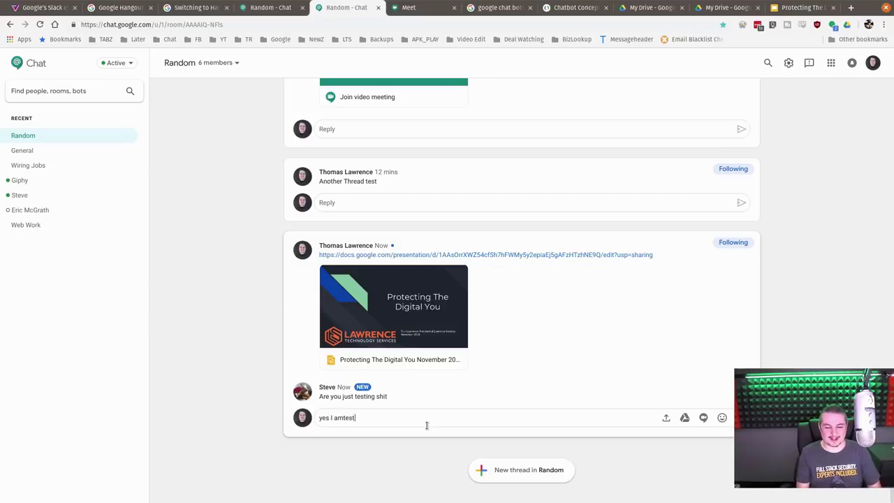
key(BackSpace)
key(BackSpace)
key(BackSpace)
key(BackSpace)
text(testing shit)
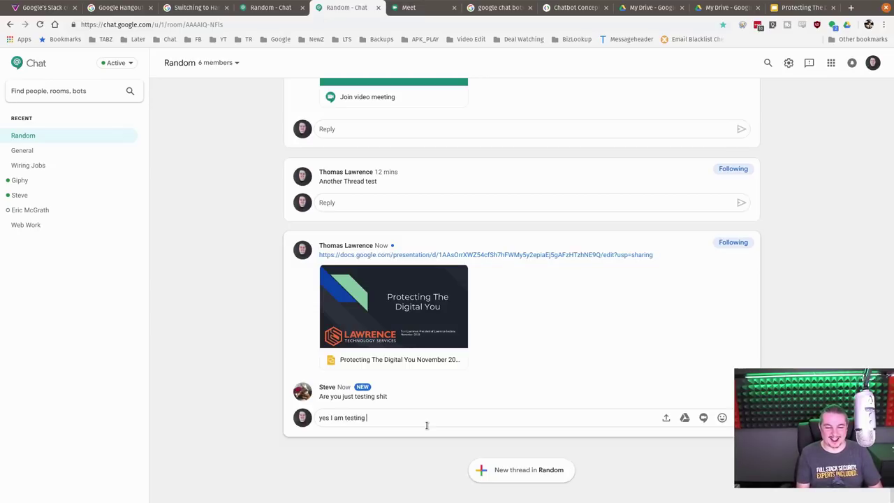
key(Return)
scroll(580, 387, up, 3)
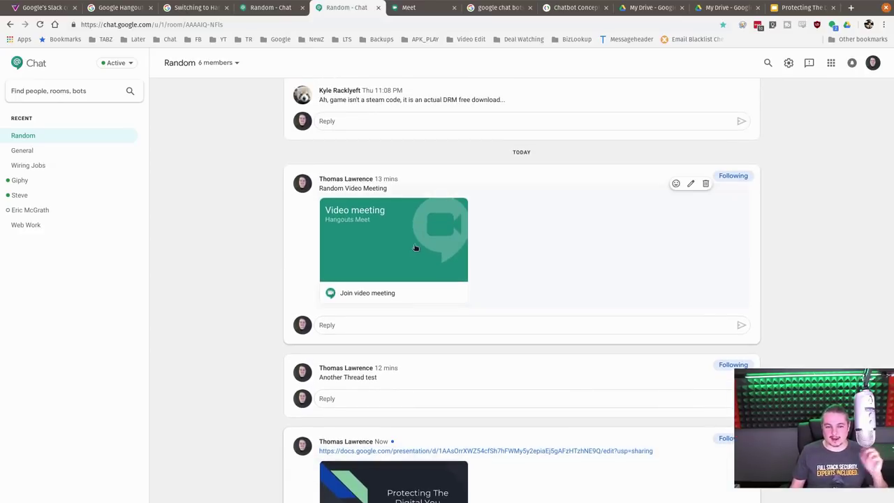
Step: Reply "Testing video conference" with a video meeting attached in the presentation link's thread, and close the meeting's join page
scroll(603, 300, down, 3)
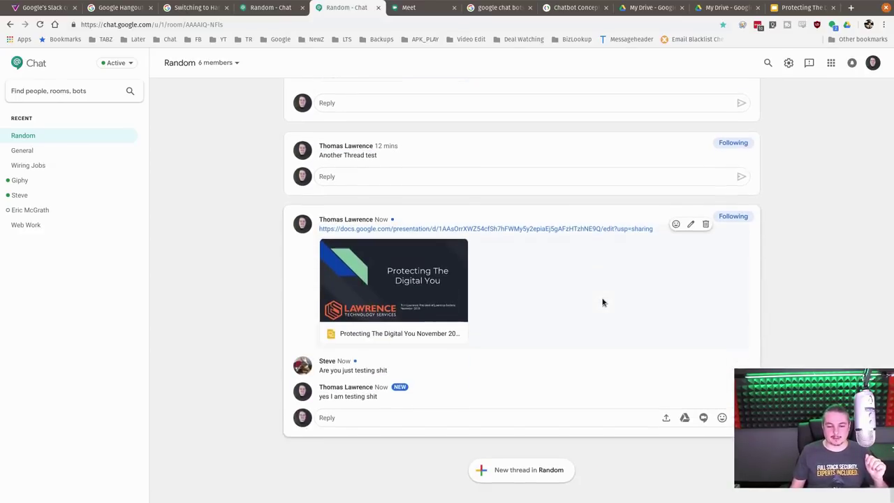
click(703, 417)
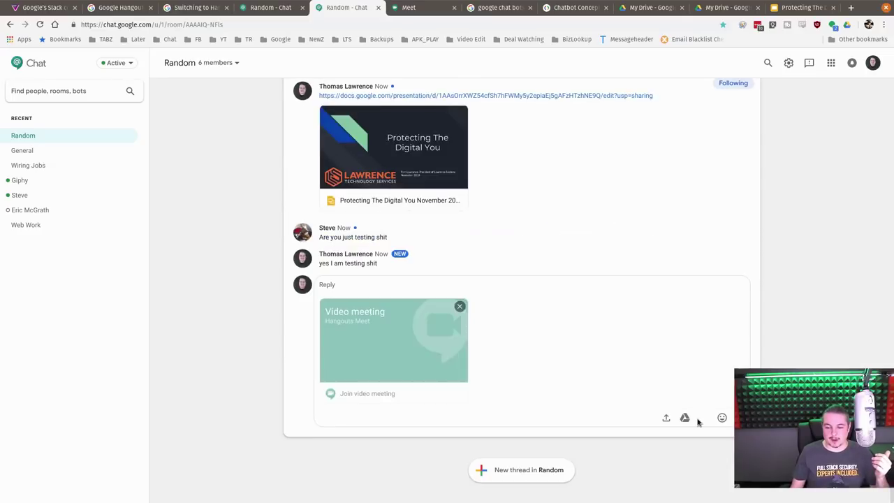
text(Test)
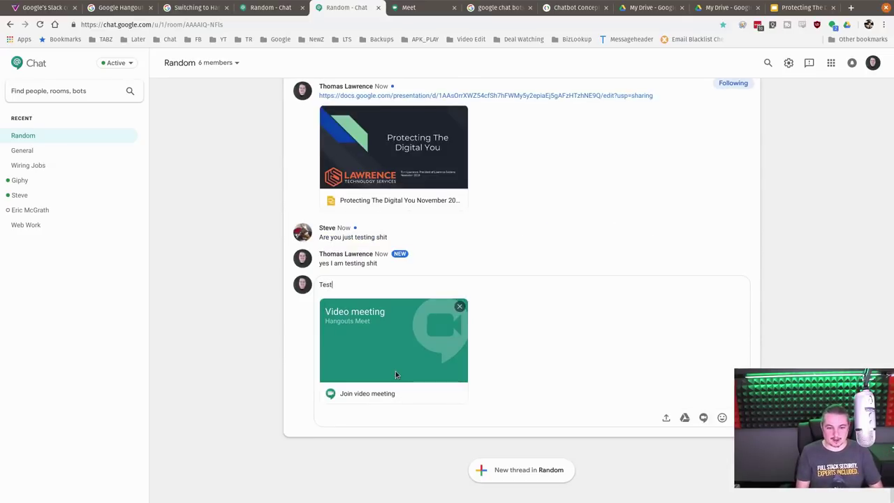
text(ing video conv)
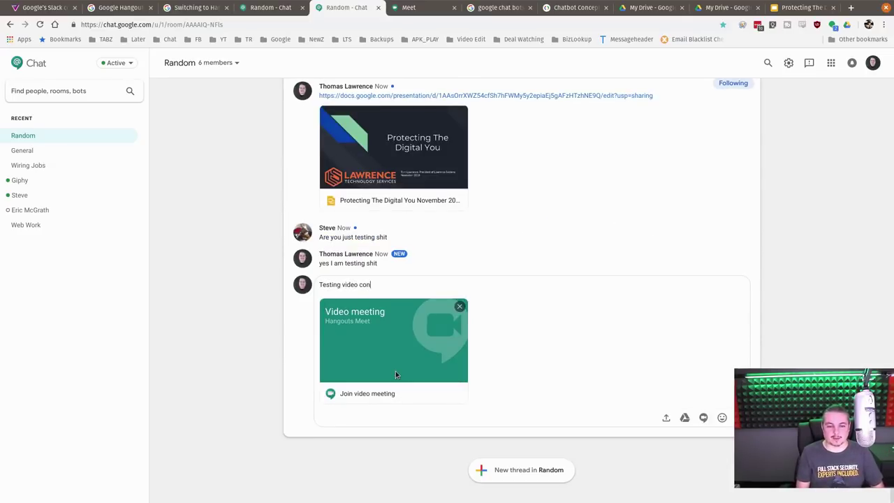
text(erence)
key(Return)
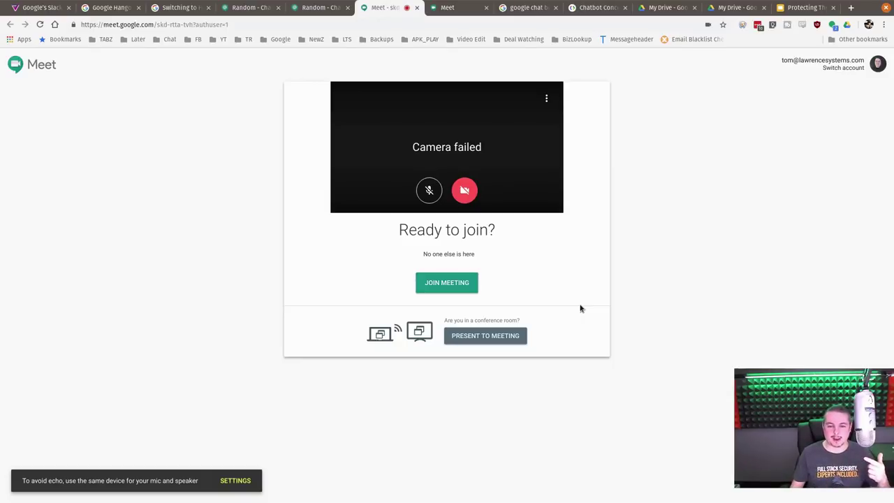
key(ctrl+w)
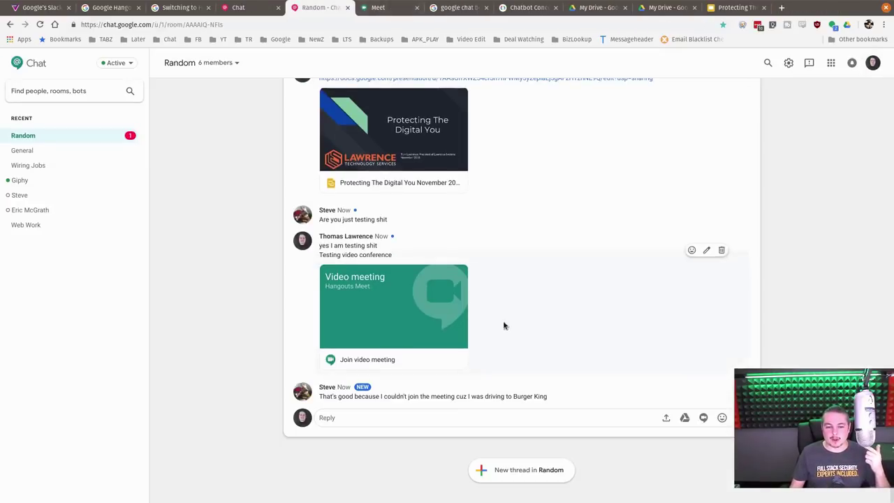
Step: Look through the earlier threads in the Random room and return to the newest thread with the video meeting
click(470, 417)
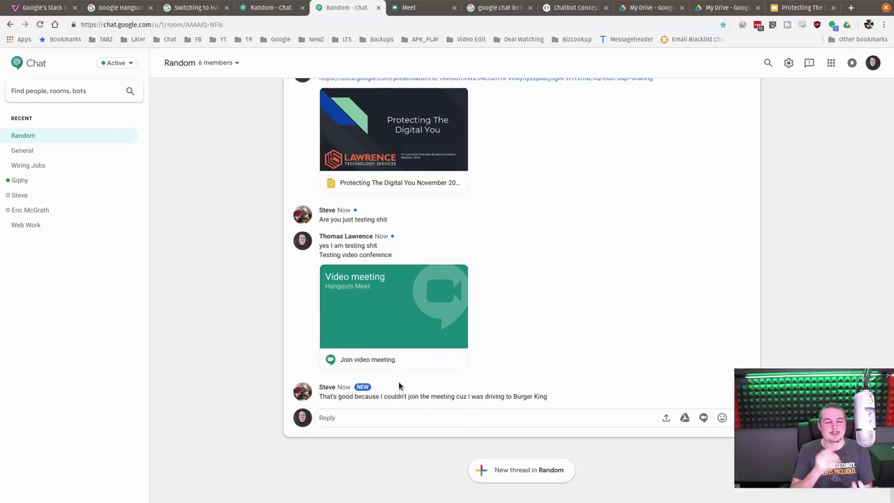
scroll(461, 329, up, 20)
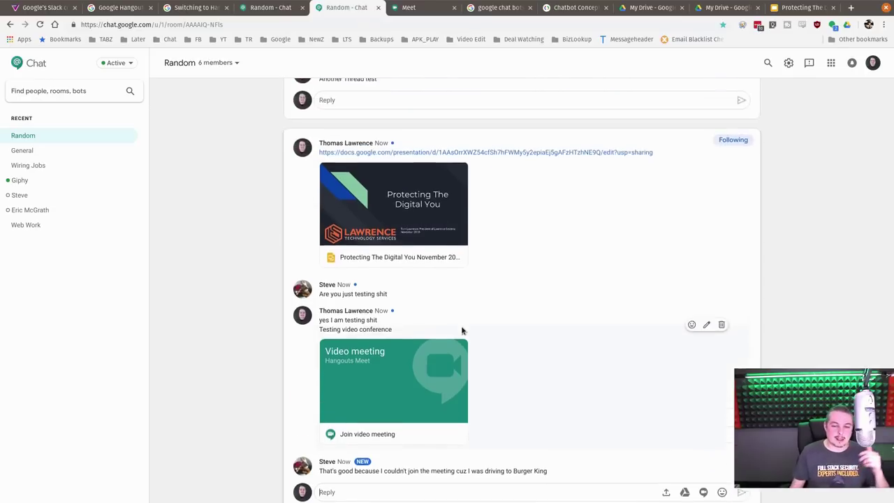
scroll(461, 325, up, 15)
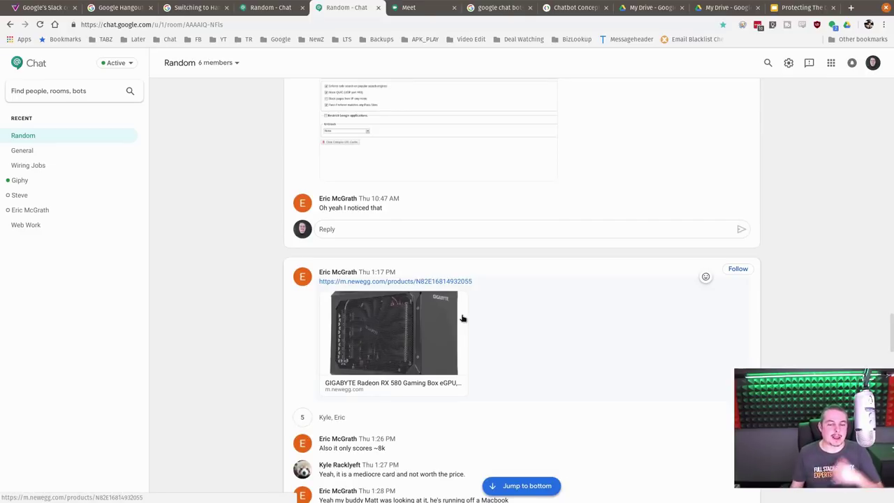
scroll(701, 349, down, 5)
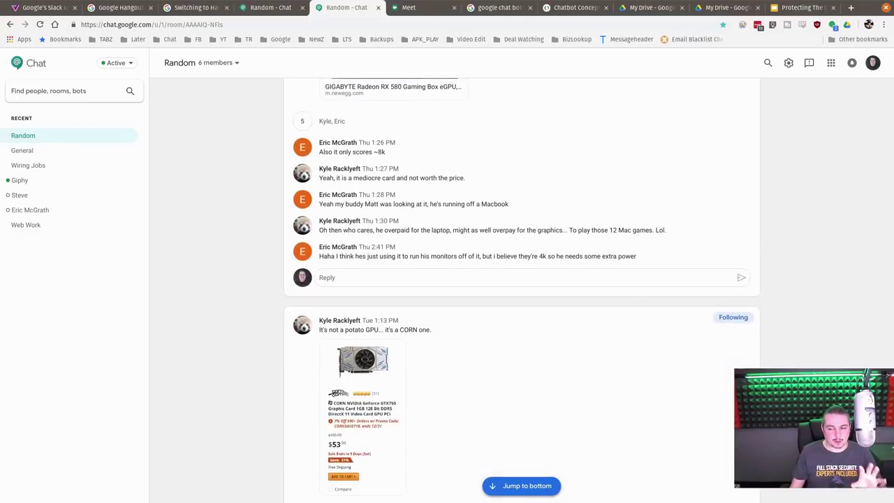
scroll(521, 289, down, 15)
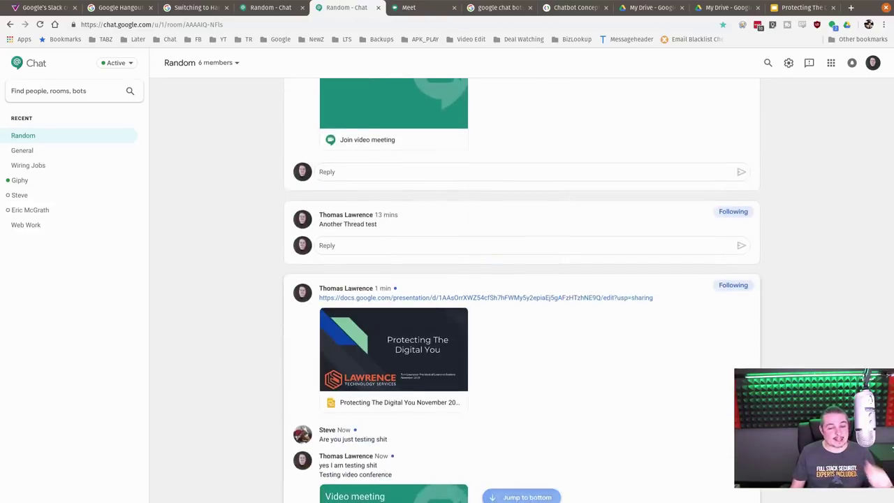
scroll(521, 290, down, 3)
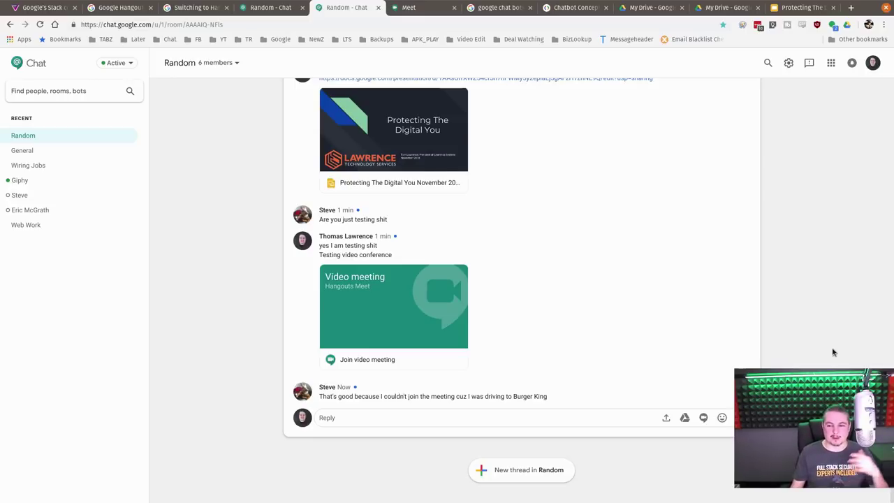
scroll(833, 352, up, 6)
scroll(835, 365, down, 4)
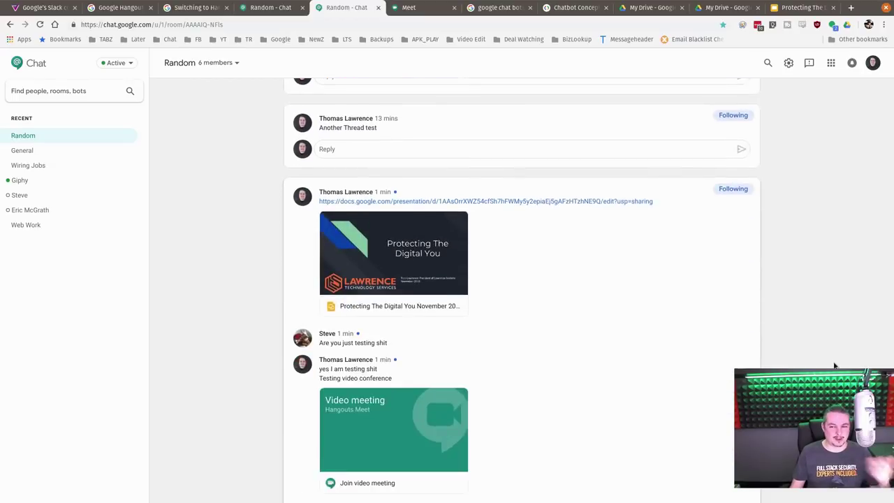
scroll(834, 365, down, 3)
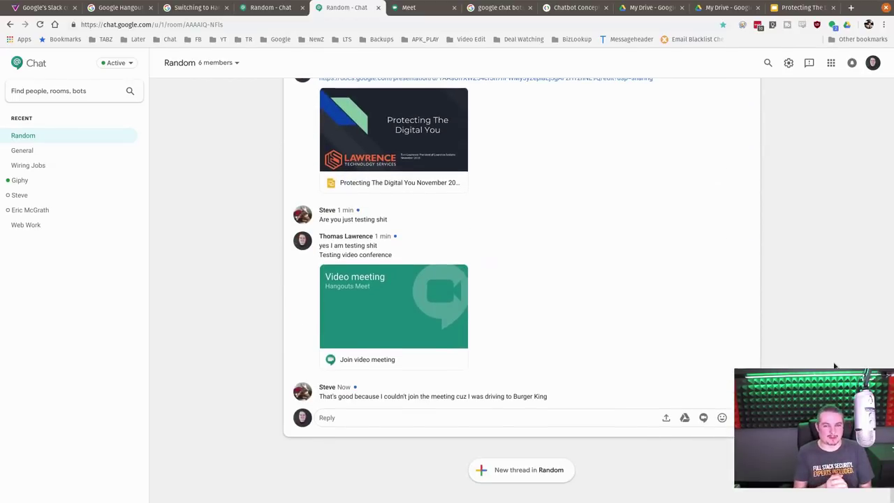